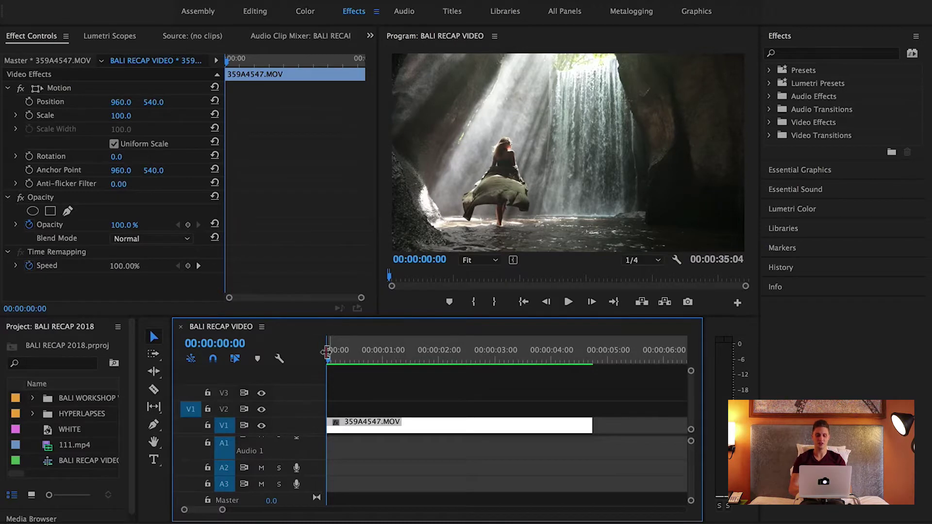
Split the 359A4547.MOV clip on V1 at 00:00:01:04 with the Razor tool.
{"action": "left_click_drag", "start_coordinate": [330, 360], "coordinate": [394, 359]}
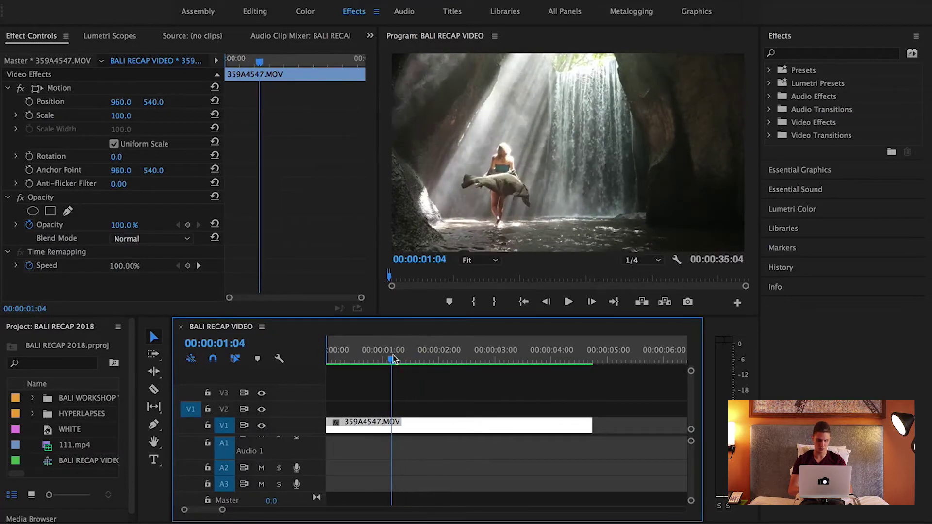
{"action": "left_click", "coordinate": [153, 389]}
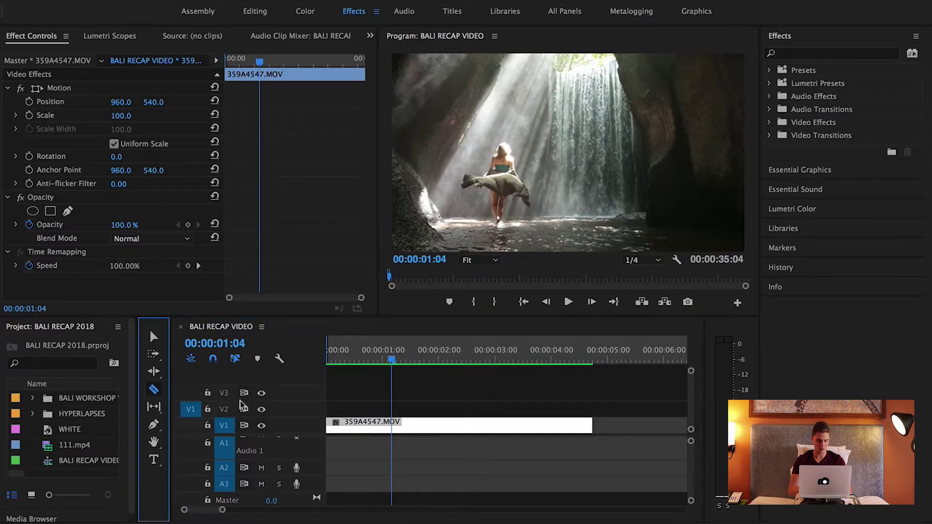
{"action": "left_click", "coordinate": [391, 427]}
{"action": "key", "text": "v"}
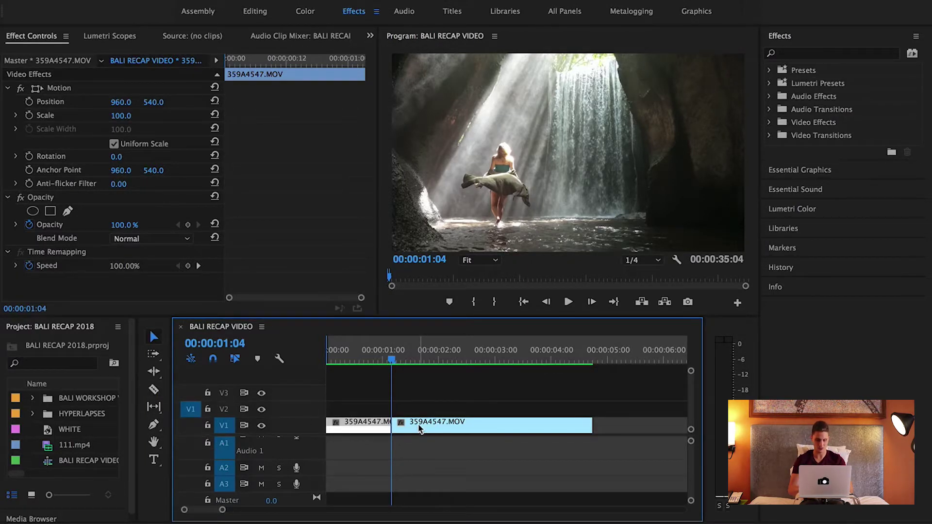
{"action": "key", "text": "ctrl+z"}
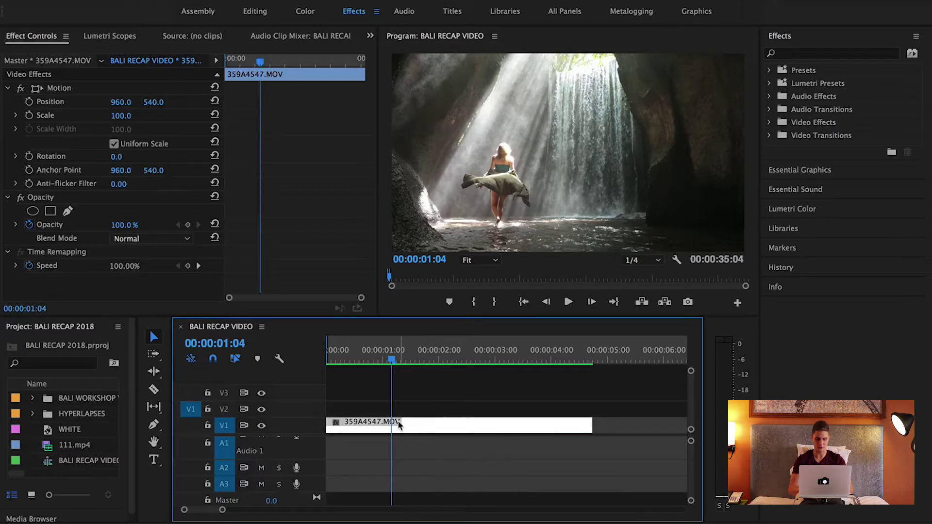
{"action": "key", "text": "b"}
{"action": "left_click", "coordinate": [391, 422]}
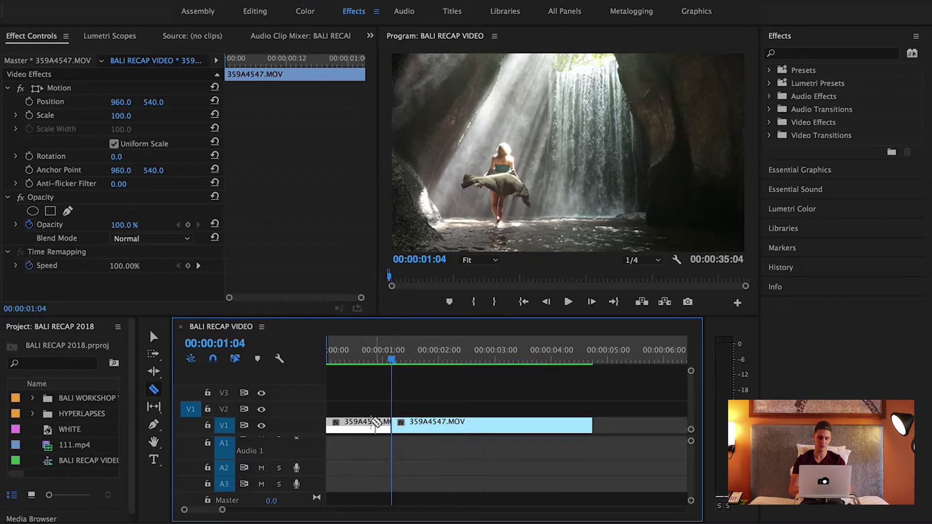
Delete the part of 359A4547.MOV before the cut and close the gap at the start of V1.
{"action": "left_click", "coordinate": [154, 337]}
{"action": "left_click", "coordinate": [355, 427]}
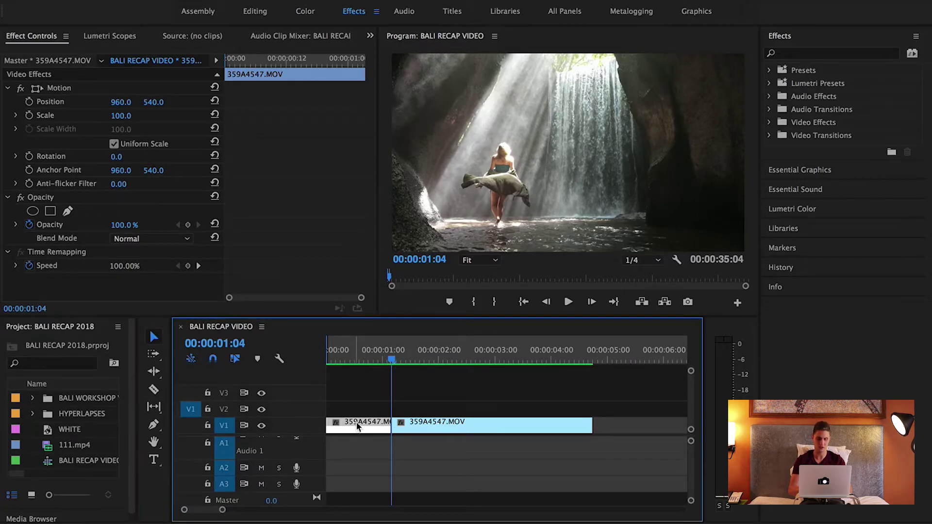
{"action": "key", "text": "c"}
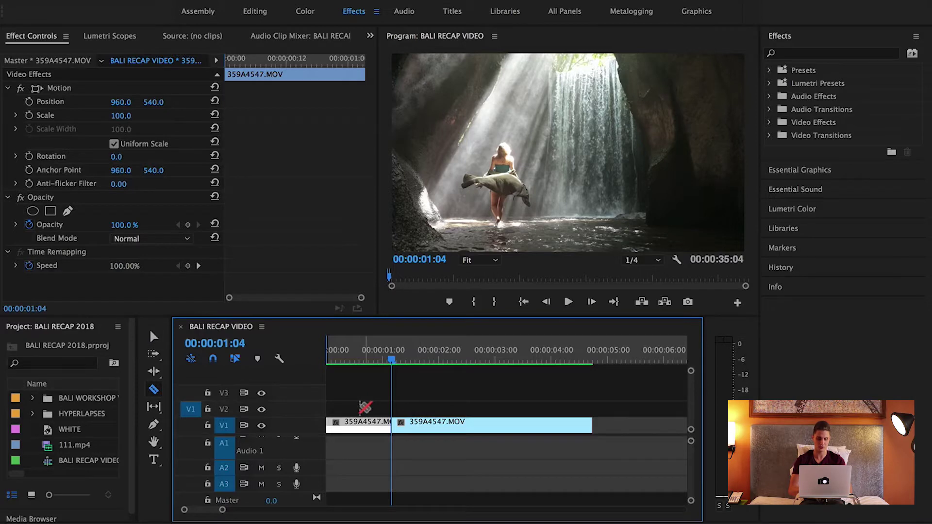
{"action": "key", "text": "a"}
{"action": "key", "text": "Delete"}
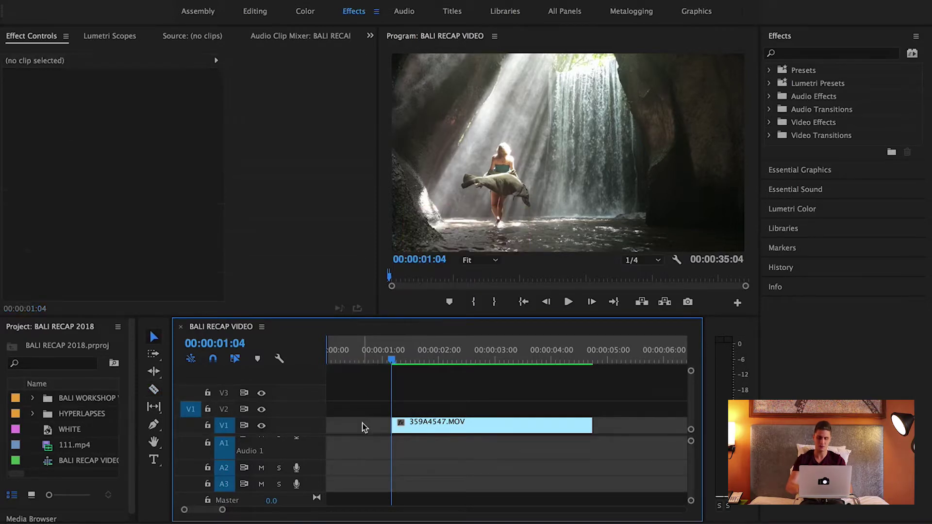
{"action": "left_click", "coordinate": [363, 427]}
{"action": "key", "text": "Delete"}
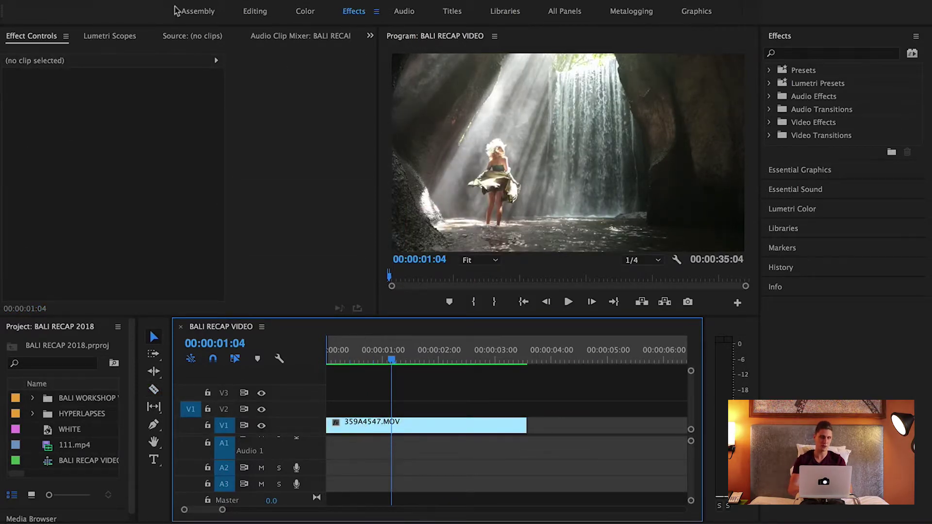
Review the application's keyboard shortcut assignments, including the tool commands, and leave them as they are.
{"action": "left_click", "coordinate": [73, 5]}
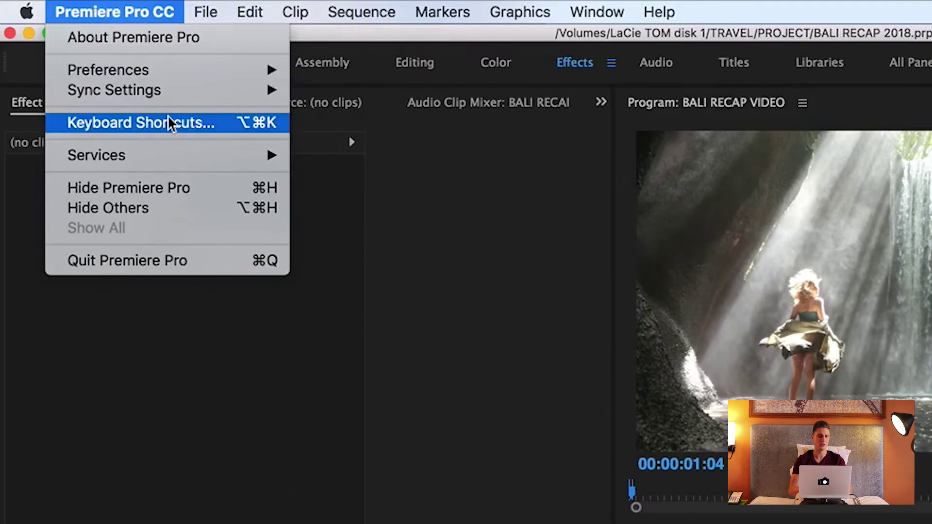
{"action": "left_click", "coordinate": [167, 122]}
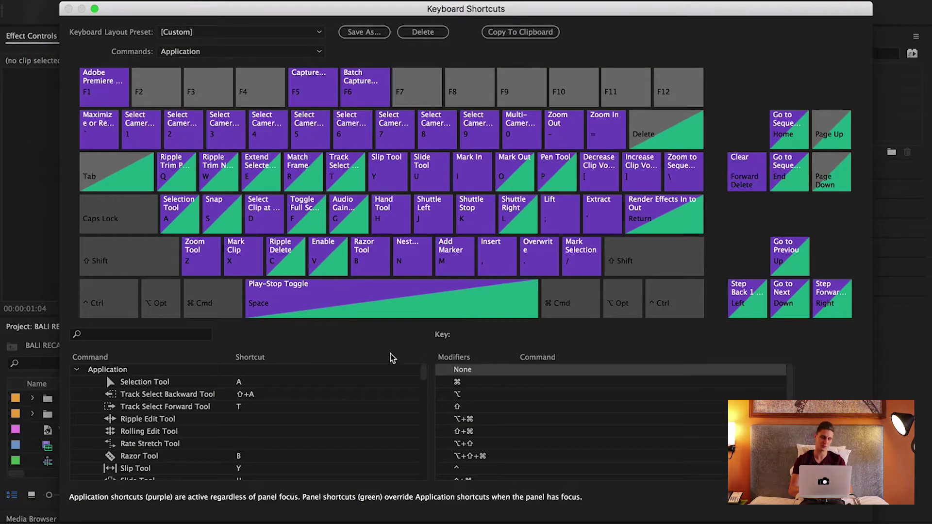
{"action": "scroll", "coordinate": [393, 412], "scroll_direction": "down", "scroll_amount": 8}
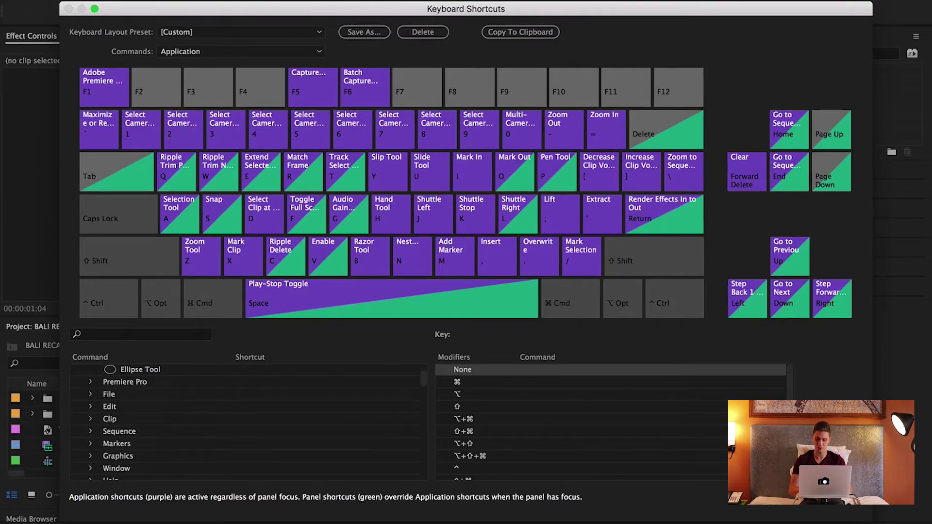
{"action": "left_click", "coordinate": [773, 505]}
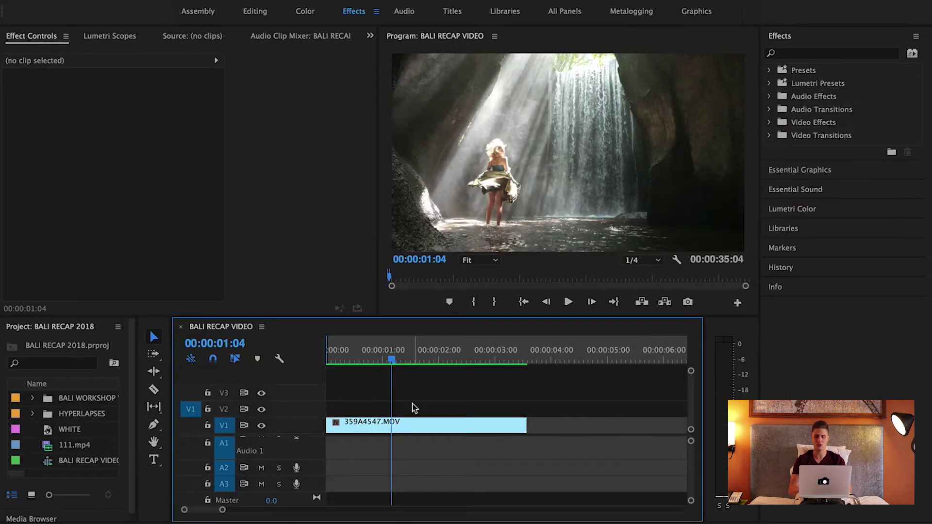
Paste a copy of the 359A4547.MOV clip just after the original on V1 and delete the copy.
{"action": "key", "text": "minus"}
{"action": "key", "text": "minus"}
{"action": "key", "text": "minus"}
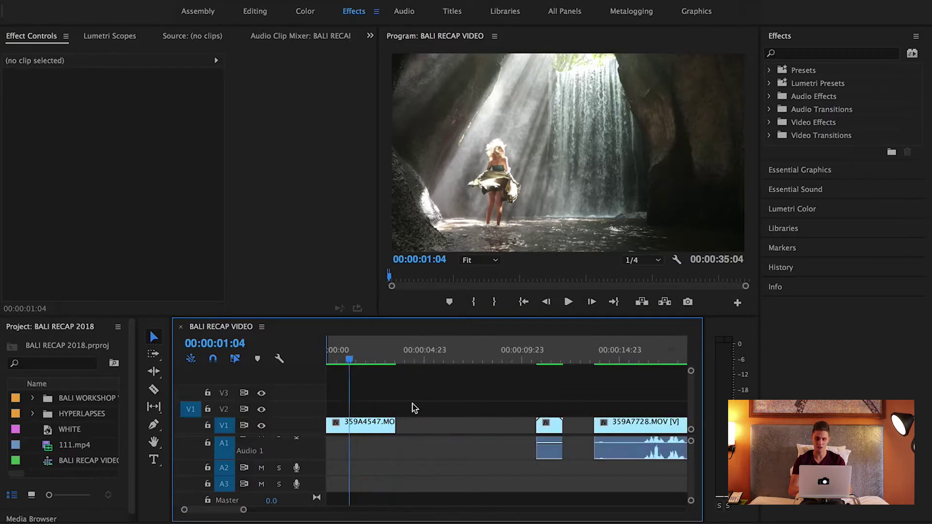
{"action": "left_click", "coordinate": [350, 359]}
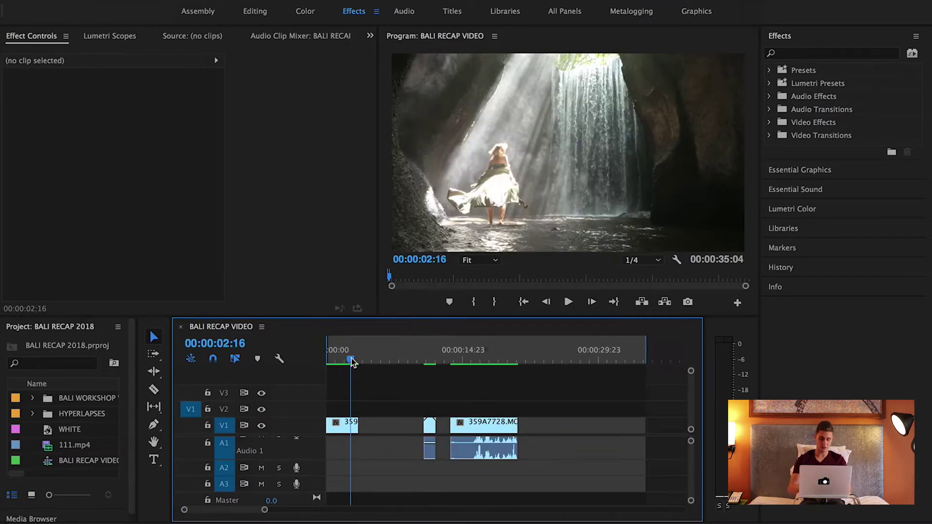
{"action": "key", "text": "equal"}
{"action": "key", "text": "minus"}
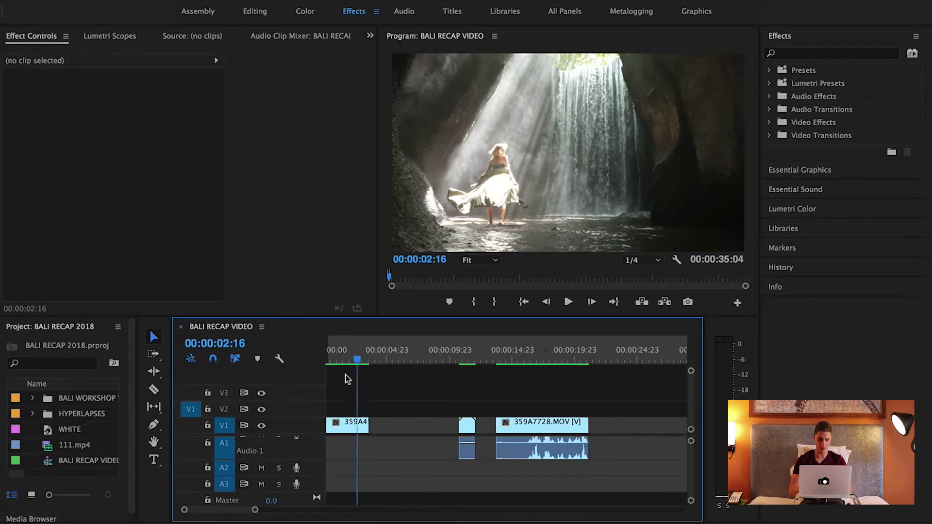
{"action": "left_click", "coordinate": [346, 427]}
{"action": "right_click", "coordinate": [347, 429]}
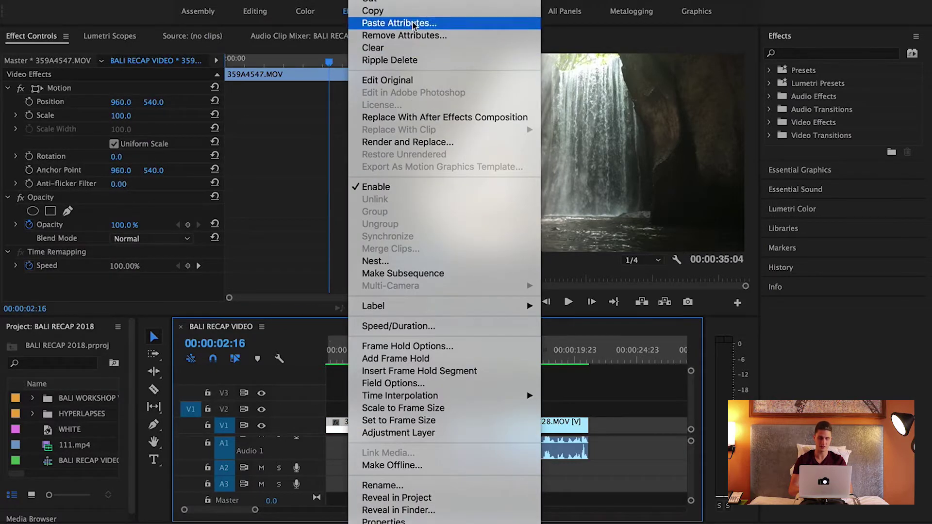
{"action": "left_click", "coordinate": [374, 10]}
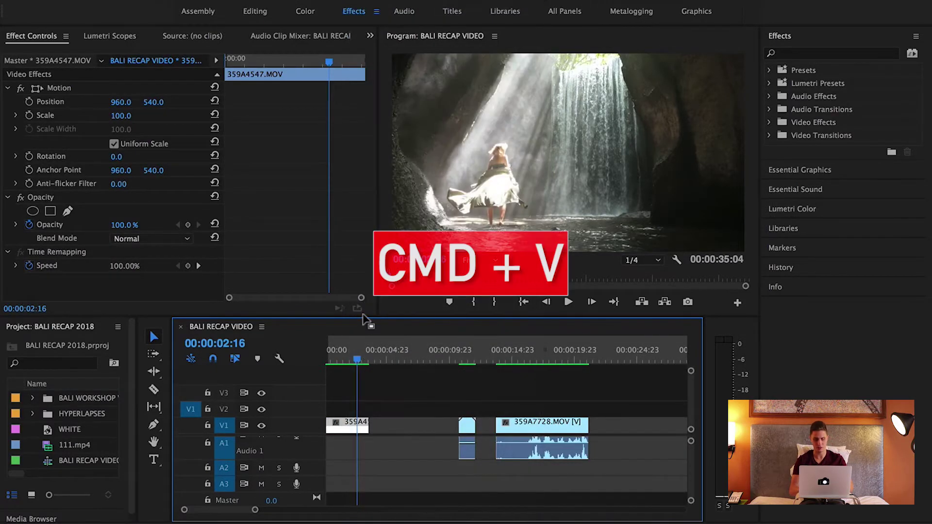
{"action": "left_click", "coordinate": [374, 357]}
{"action": "key", "text": "super+v"}
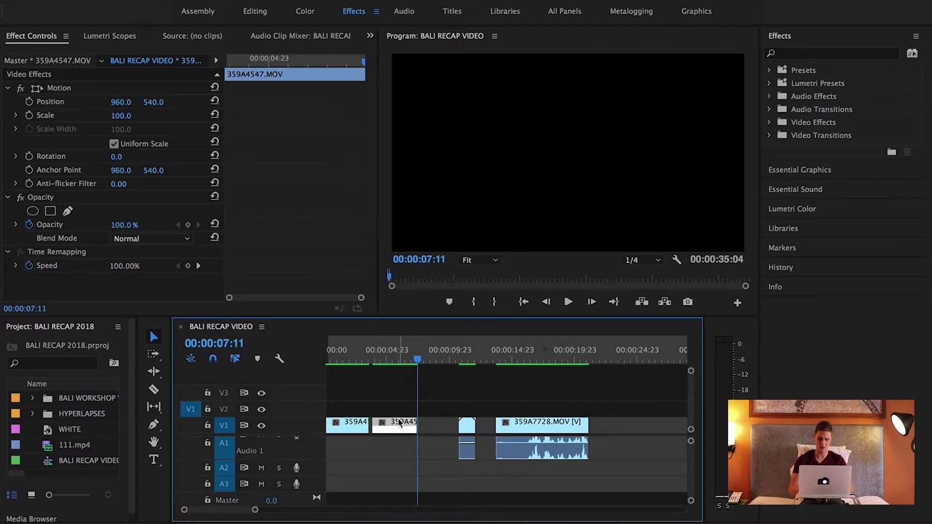
{"action": "key", "text": "Delete"}
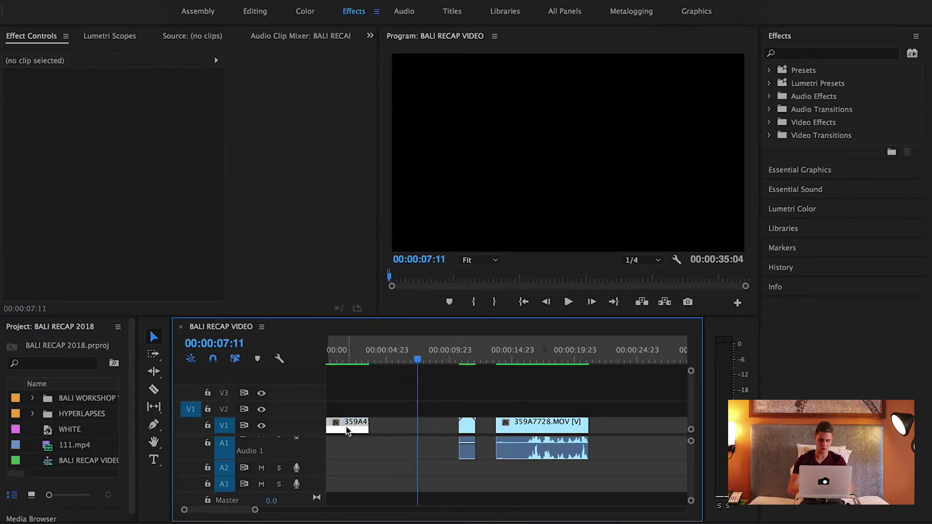
Duplicate the 359A4547.MOV clip from V1 onto V2, directly above the original.
{"action": "left_click", "coordinate": [347, 429]}
{"action": "left_click_drag", "start_coordinate": [347, 429], "coordinate": [343, 410], "text": "alt"}
{"action": "left_click", "coordinate": [343, 360]}
{"action": "key", "text": "equal"}
{"action": "left_click", "coordinate": [346, 411]}
{"action": "left_click", "coordinate": [341, 354]}
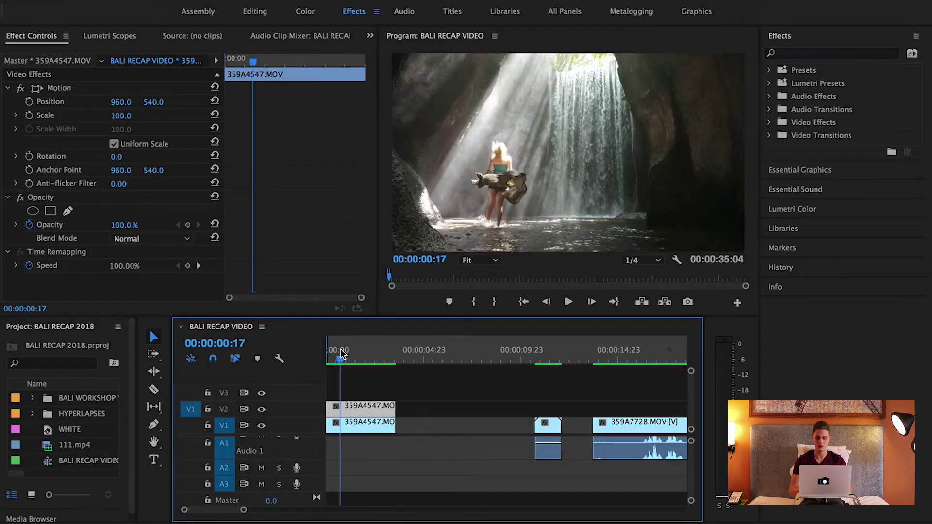
{"action": "left_click_drag", "start_coordinate": [364, 408], "coordinate": [415, 409]}
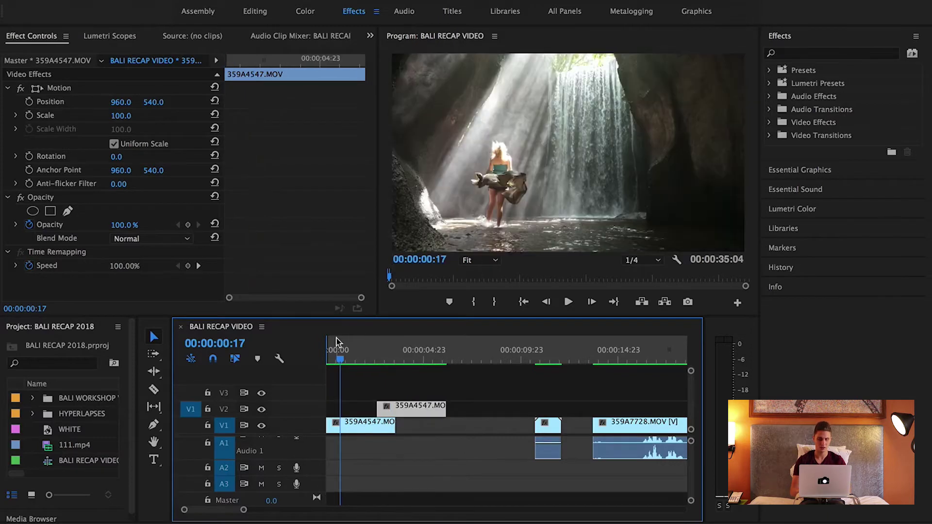
{"action": "key", "text": "equal"}
{"action": "key", "text": "equal"}
{"action": "left_click_drag", "start_coordinate": [481, 410], "coordinate": [361, 409]}
Shift the duplicate clip on V2 three frames later so that it starts at 00:00:00:03.
{"action": "left_click_drag", "start_coordinate": [343, 354], "coordinate": [303, 357]}
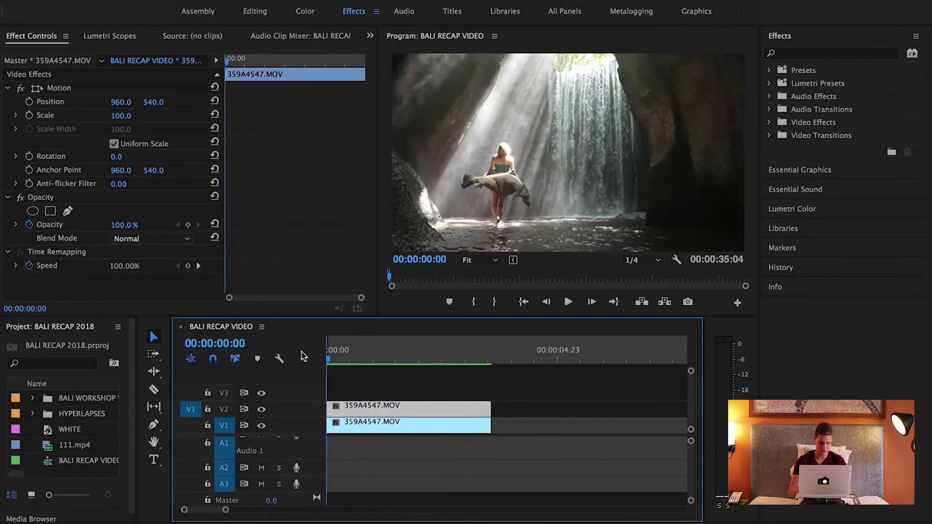
{"action": "key", "text": "equal"}
{"action": "left_click_drag", "start_coordinate": [329, 362], "coordinate": [345, 362]}
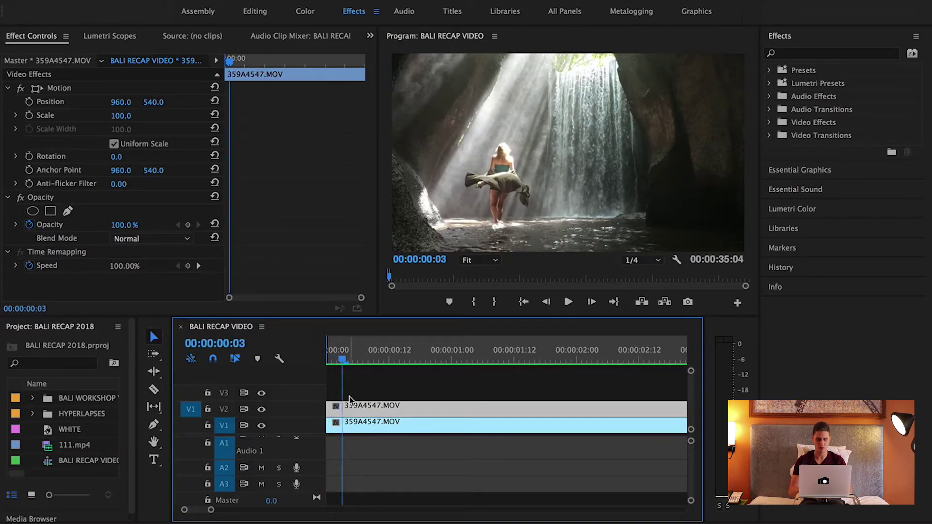
{"action": "left_click_drag", "start_coordinate": [338, 409], "coordinate": [342, 409]}
{"action": "key", "text": "equal"}
{"action": "key", "text": "equal"}
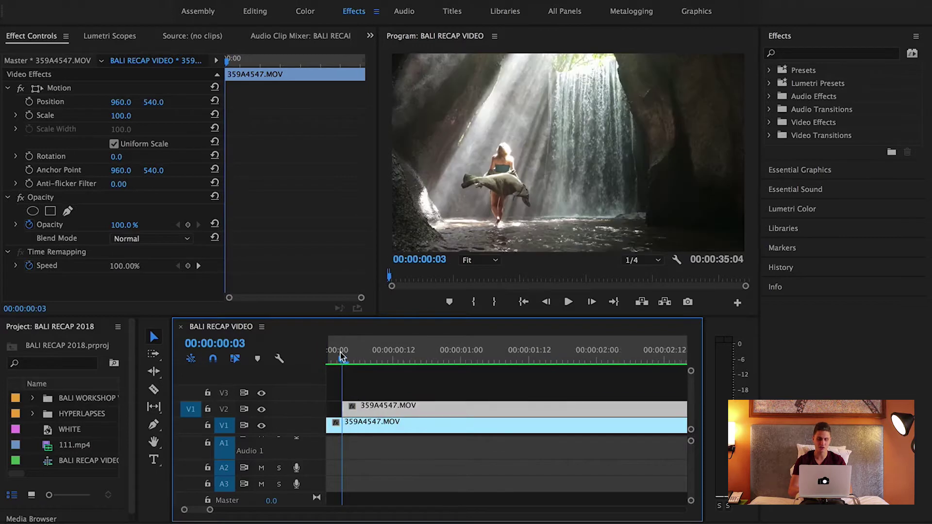
{"action": "scroll", "coordinate": [339, 388], "scroll_direction": "up", "scroll_amount": 1}
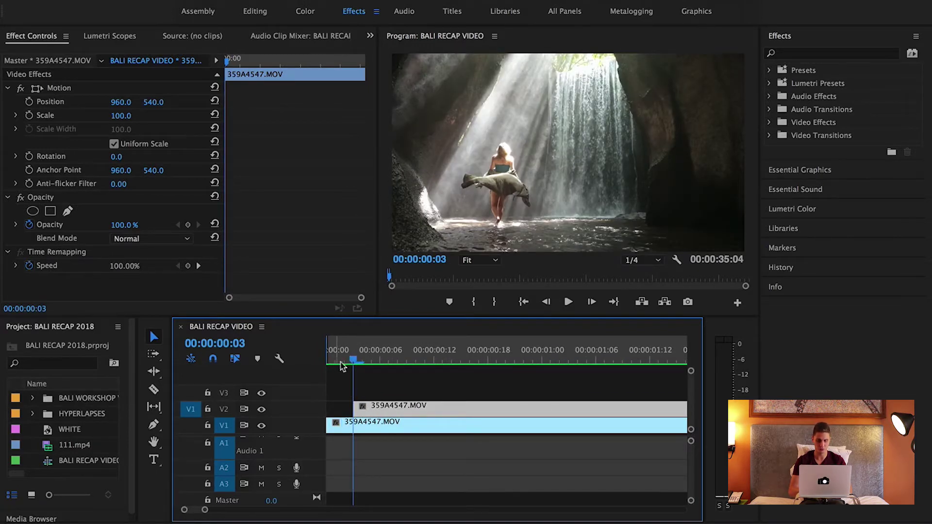
Set the opacity of the duplicate clip on V2 to 50%.
{"action": "left_click", "coordinate": [121, 225]}
{"action": "type", "text": "5"}
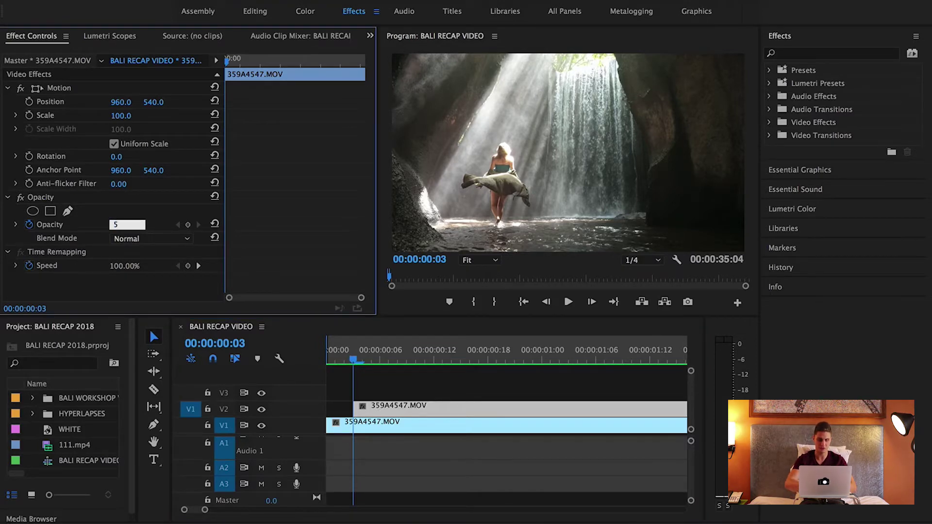
{"action": "type", "text": "0"}
{"action": "key", "text": "Return"}
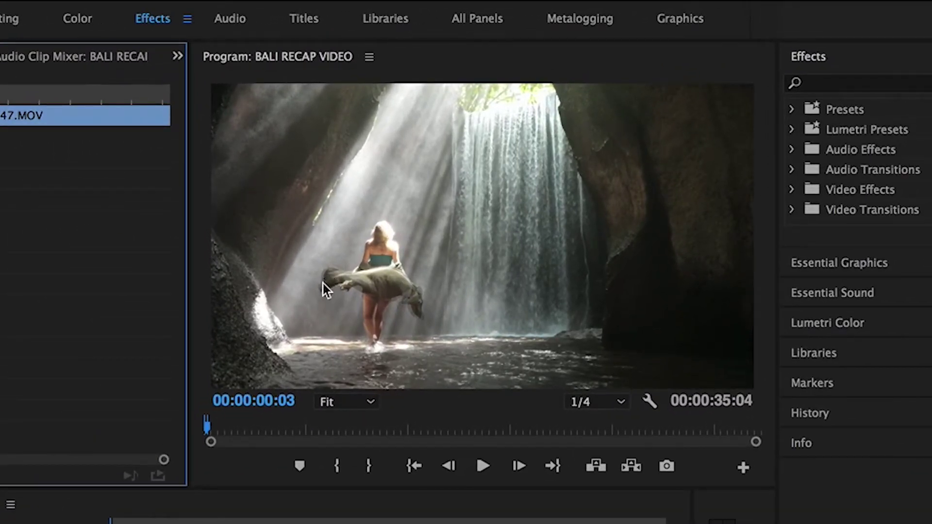
Play back the overlapping 359A4547.MOV clips to check the overlay effect, and deselect the clip.
{"action": "key", "text": "shift+3"}
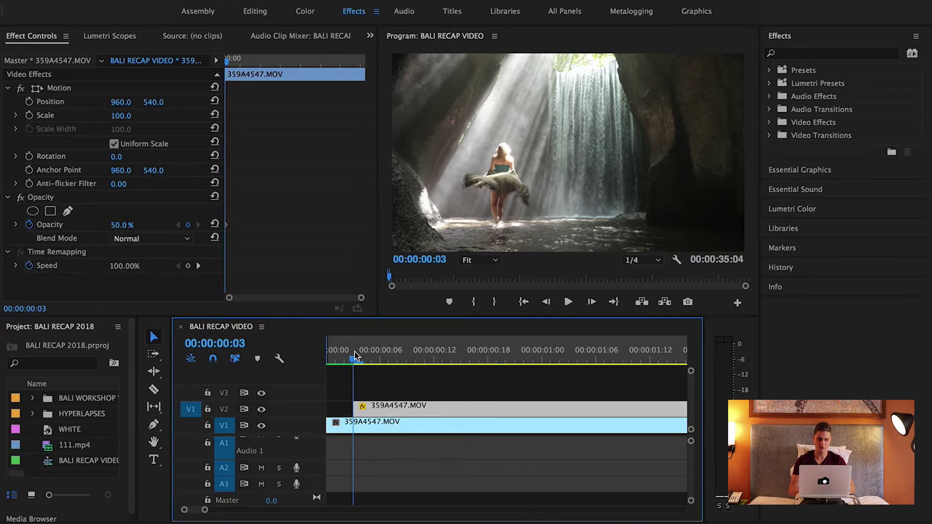
{"action": "key", "text": "space"}
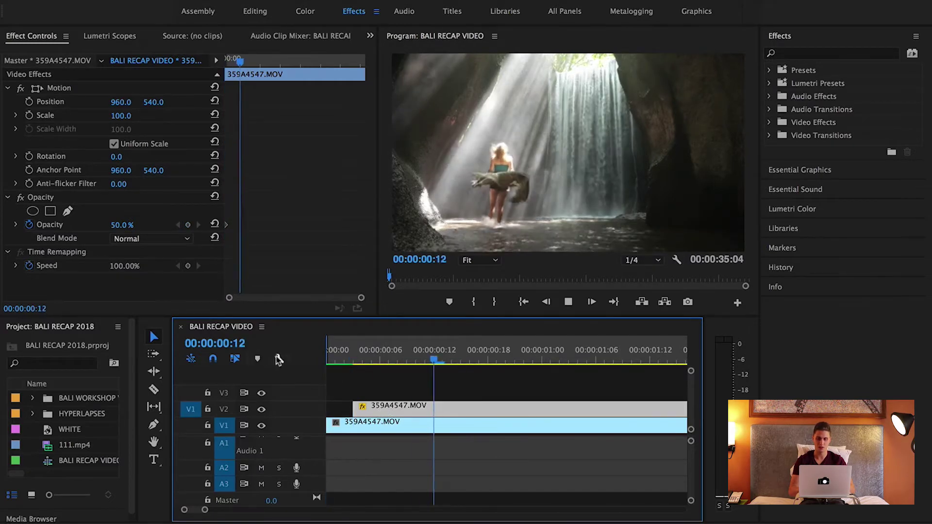
{"action": "scroll", "coordinate": [301, 370], "scroll_direction": "down", "scroll_amount": 5}
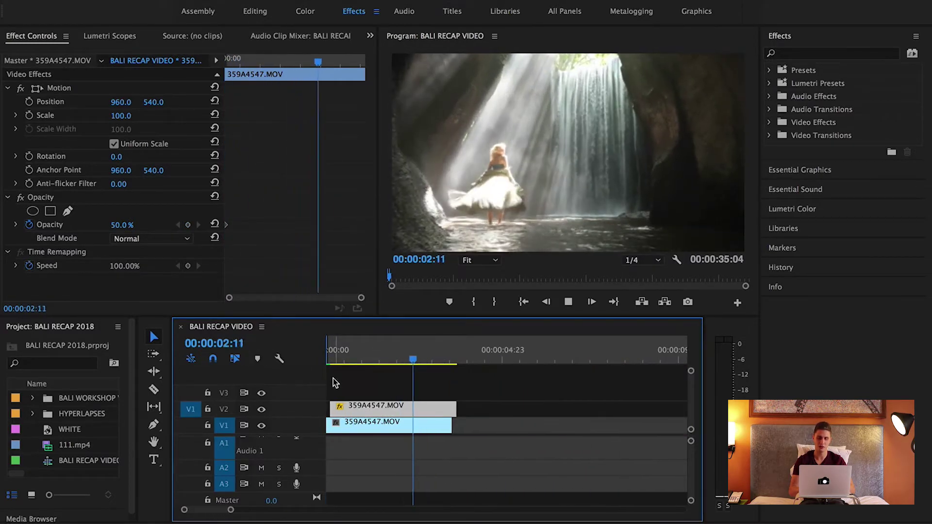
{"action": "scroll", "coordinate": [383, 388], "scroll_direction": "down", "scroll_amount": 4}
{"action": "key", "text": "space"}
{"action": "left_click", "coordinate": [391, 386]}
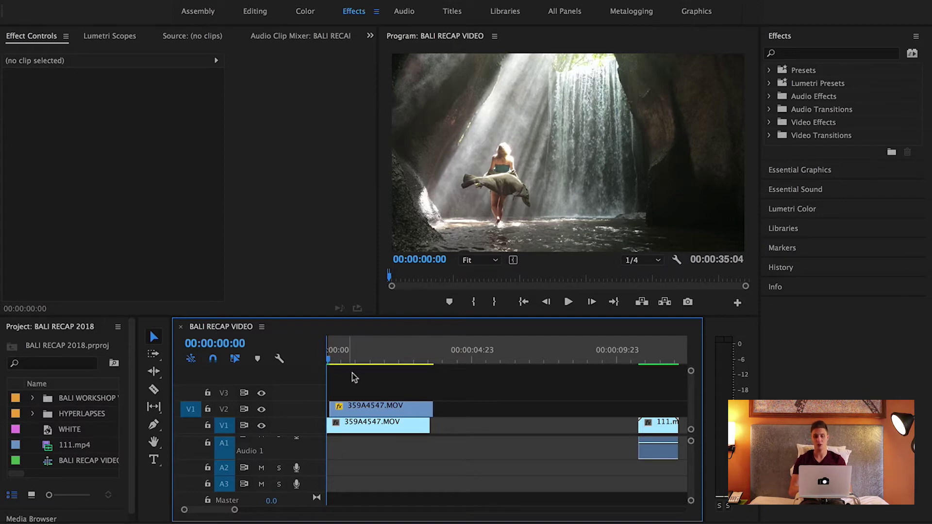
Duplicate the 111.mp4 temple clip from V1 onto V2, directly above the original.
{"action": "key", "text": "minus"}
{"action": "left_click", "coordinate": [402, 351]}
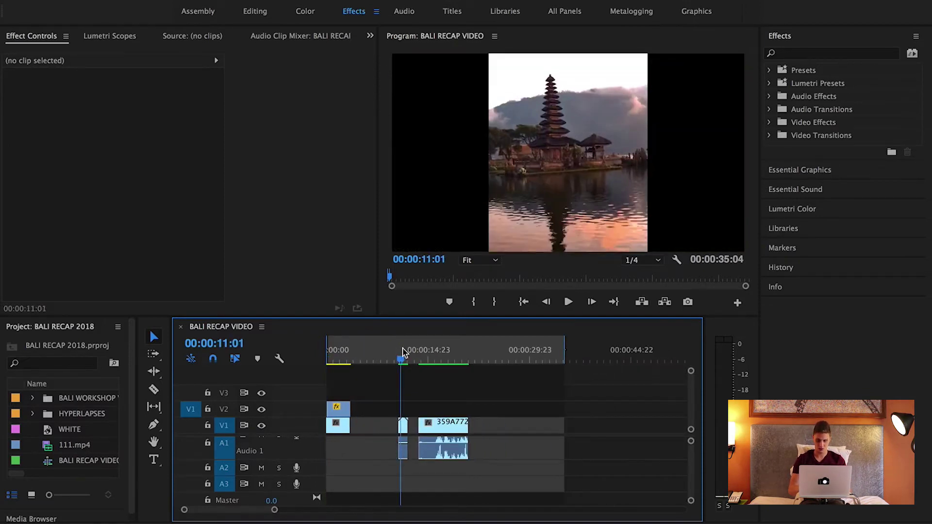
{"action": "key", "text": "equal"}
{"action": "key", "text": "equal"}
{"action": "key", "text": "equal"}
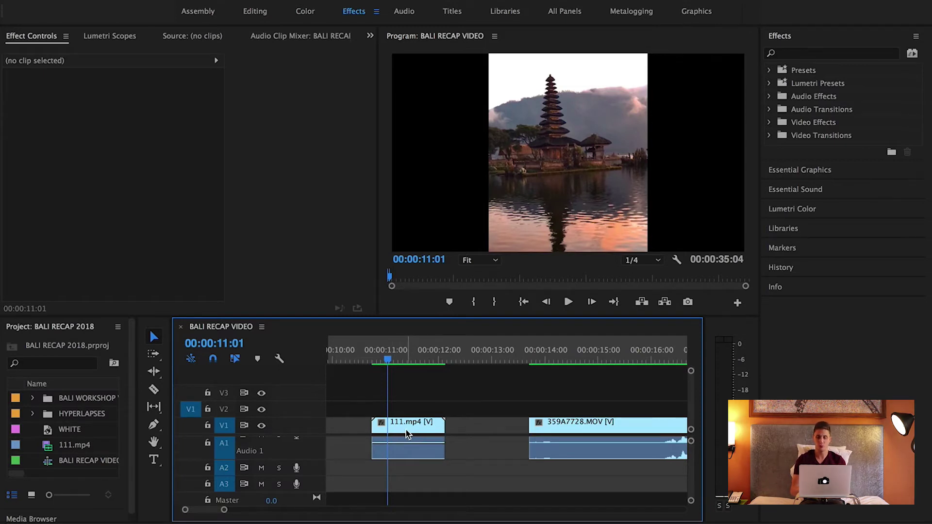
{"action": "mouse_move", "coordinate": [405, 429]}
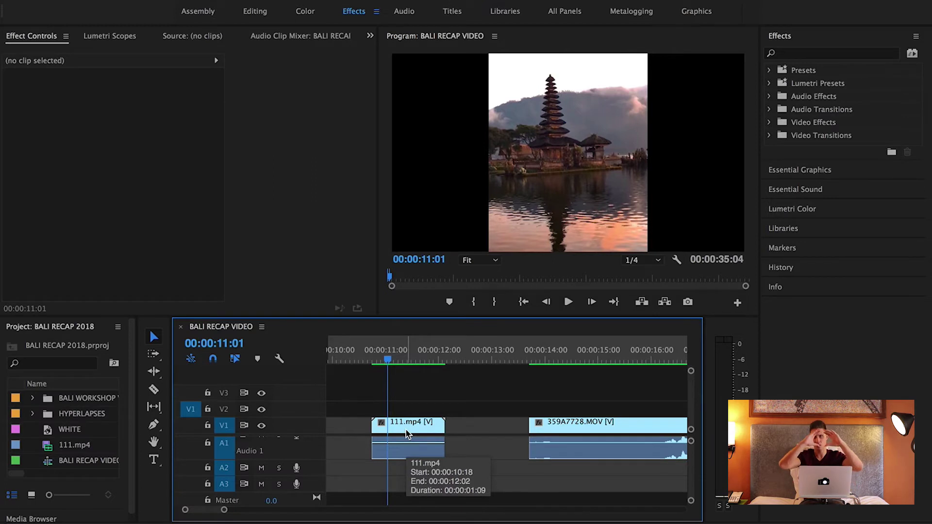
{"action": "left_click", "coordinate": [406, 430]}
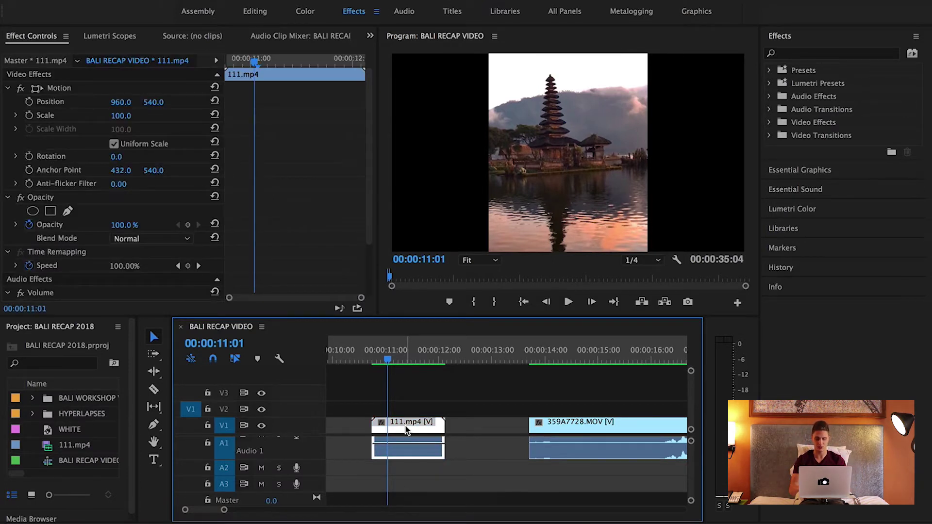
{"action": "left_click_drag", "start_coordinate": [405, 421], "coordinate": [406, 407]}
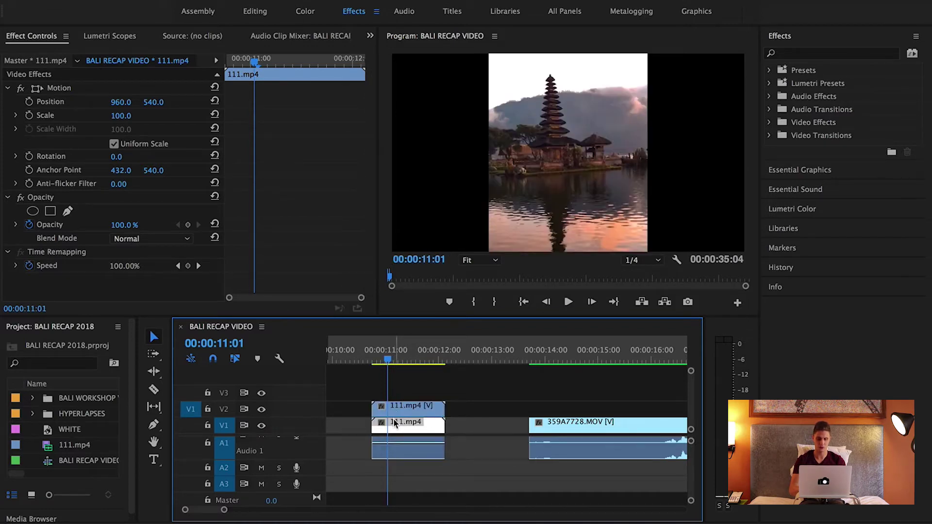
Scale the 111.mp4 clip on V1 to 264 and apply a single Fast Blur effect with a blurriness of 32.
{"action": "left_click_drag", "start_coordinate": [120, 115], "coordinate": [200, 115]}
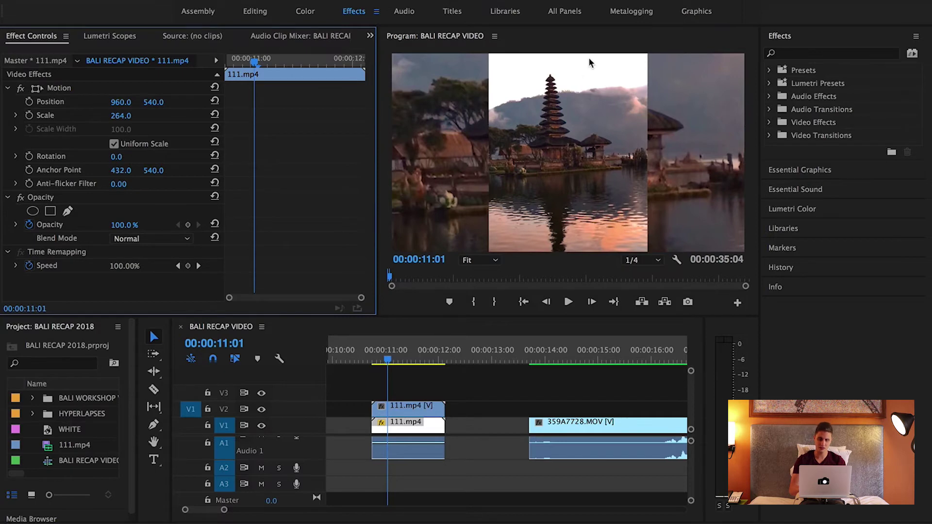
{"action": "left_click", "coordinate": [823, 54]}
{"action": "type", "text": "fast blur"}
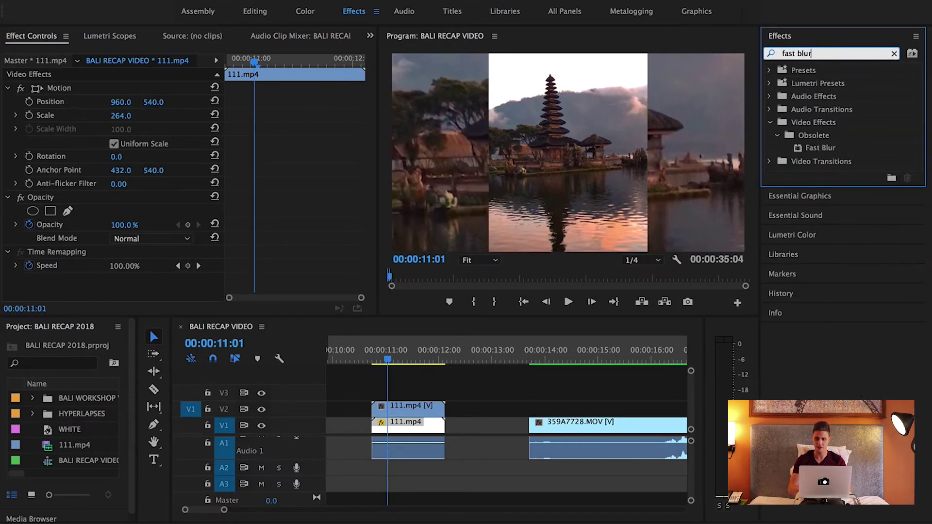
{"action": "double_click", "coordinate": [808, 144]}
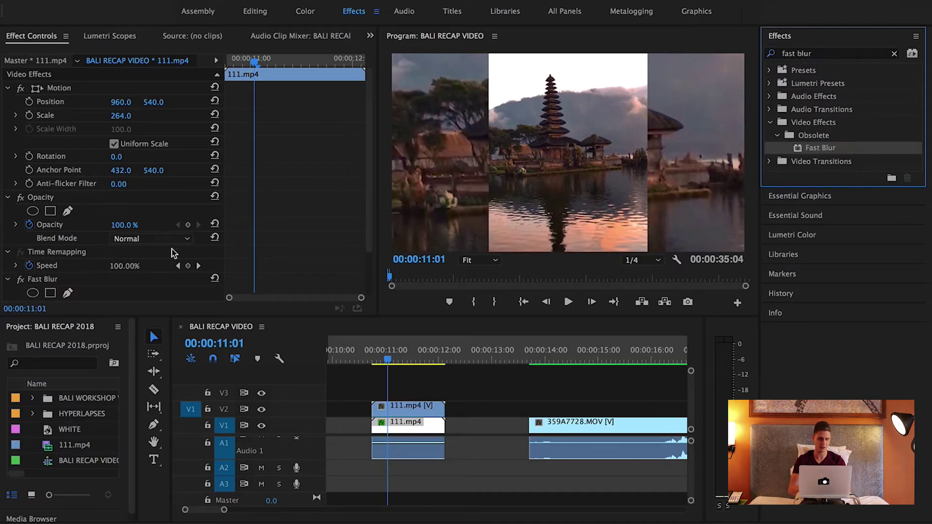
{"action": "left_click_drag", "start_coordinate": [790, 147], "coordinate": [270, 249]}
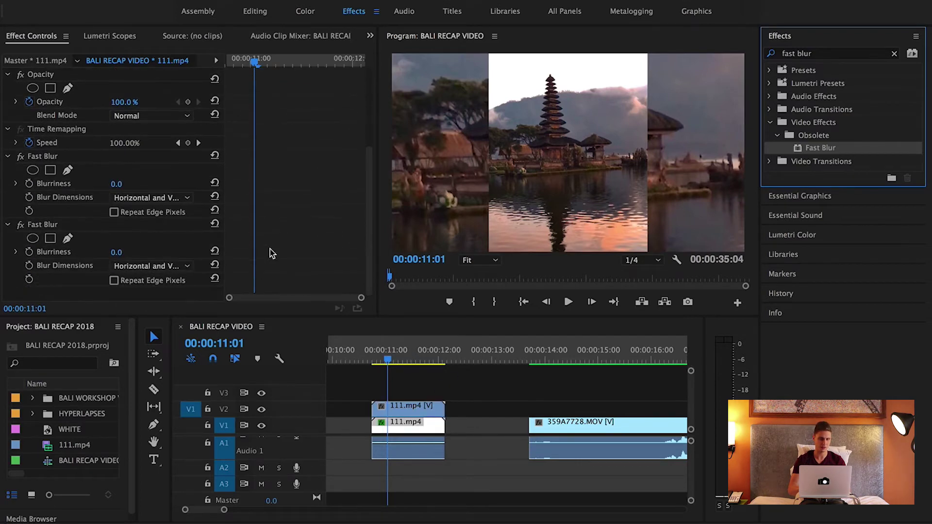
{"action": "left_click", "coordinate": [46, 227]}
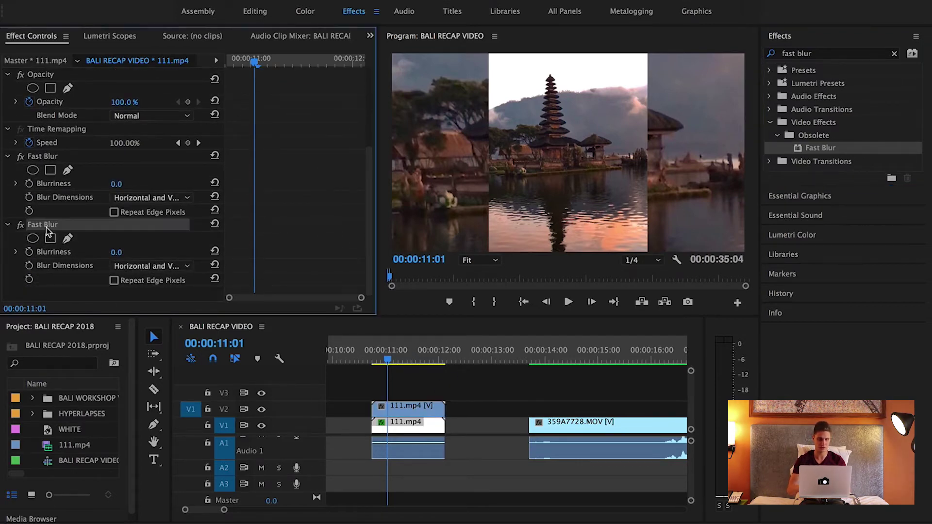
{"action": "key", "text": "Delete"}
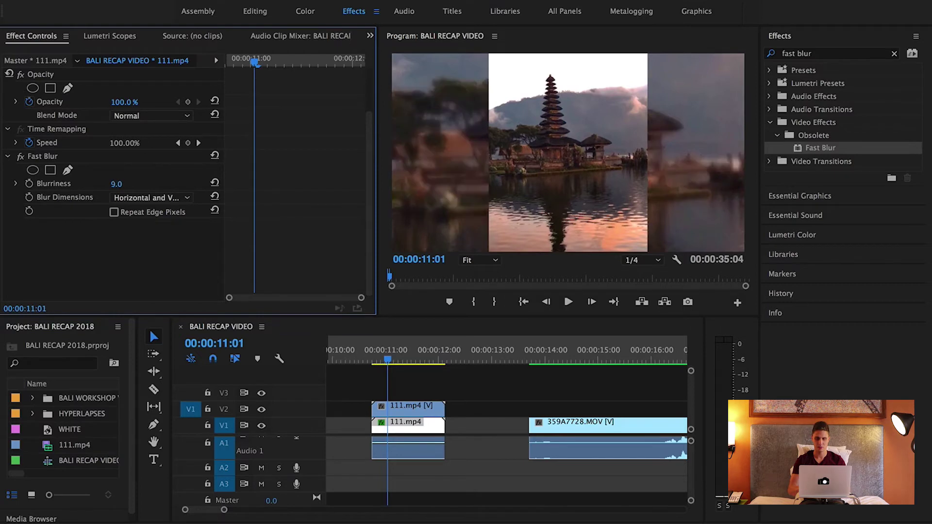
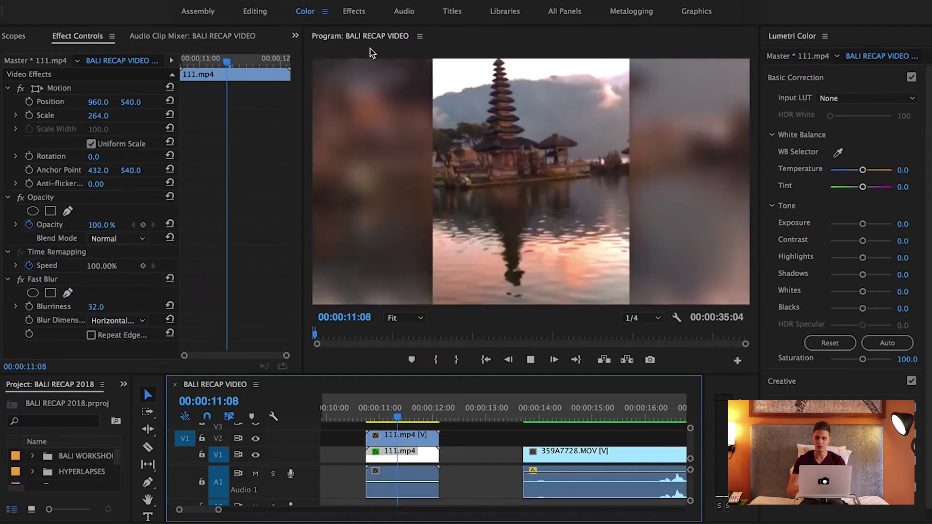
Lower the exposure of the blurred 111.mp4 clip on V1 to -1.3 and play back the result.
{"action": "scroll", "coordinate": [819, 212], "scroll_direction": "down", "scroll_amount": 1}
{"action": "left_click_drag", "start_coordinate": [864, 213], "coordinate": [853, 217]}
{"action": "left_click", "coordinate": [362, 415]}
{"action": "key", "text": "space"}
{"action": "key", "text": "space"}
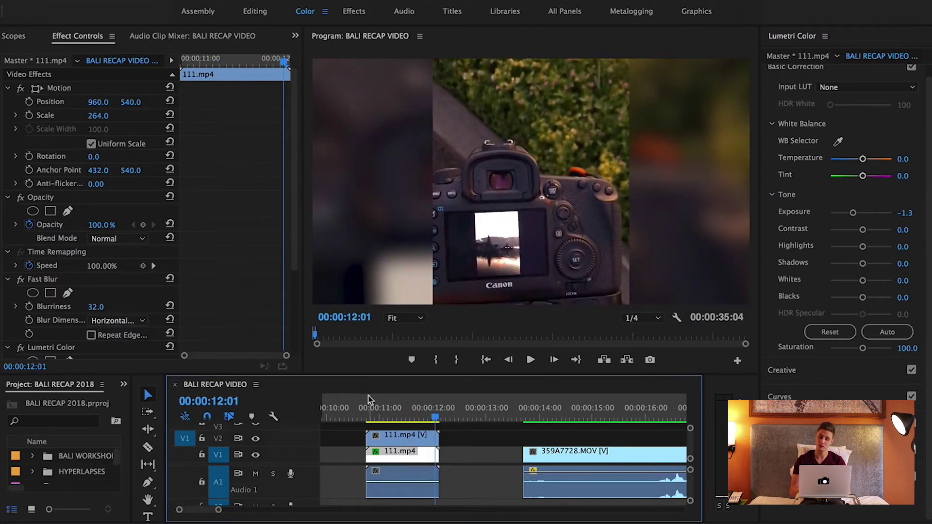
Delete the blurred 111.mp4 background clip from V1, keeping the copy on V2.
{"action": "left_click", "coordinate": [374, 408]}
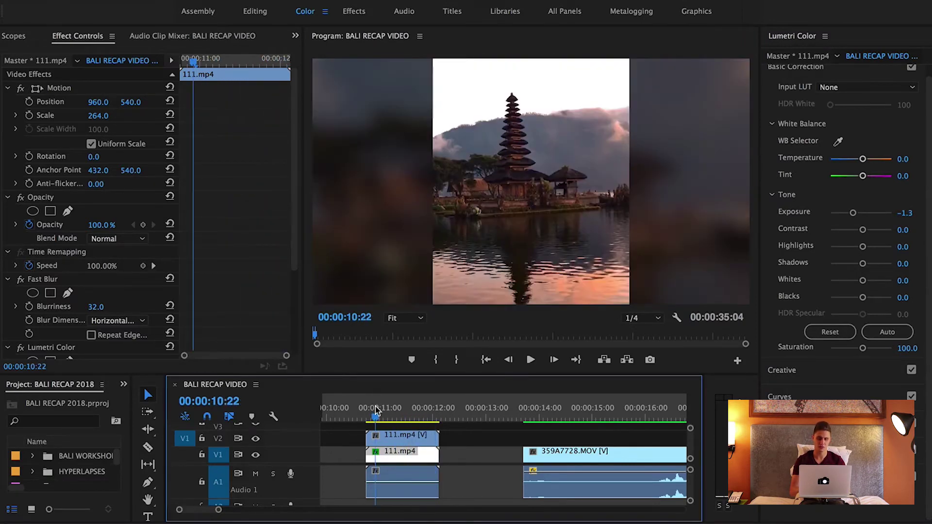
{"action": "key", "text": "minus"}
{"action": "mouse_move", "coordinate": [375, 410]}
{"action": "left_mouse_down"}
{"action": "mouse_move", "coordinate": [401, 410]}
{"action": "mouse_move", "coordinate": [373, 410]}
{"action": "left_mouse_up"}
{"action": "key", "text": "equal"}
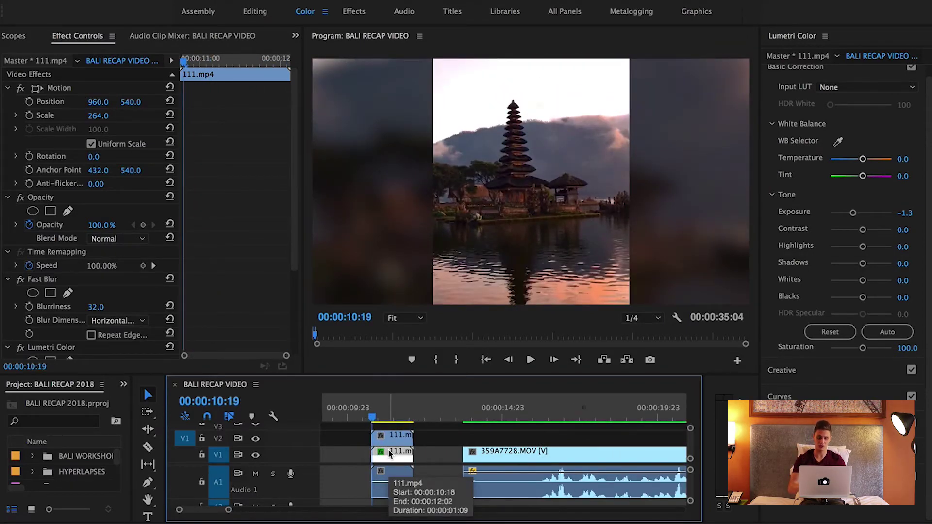
{"action": "key", "text": "Delete"}
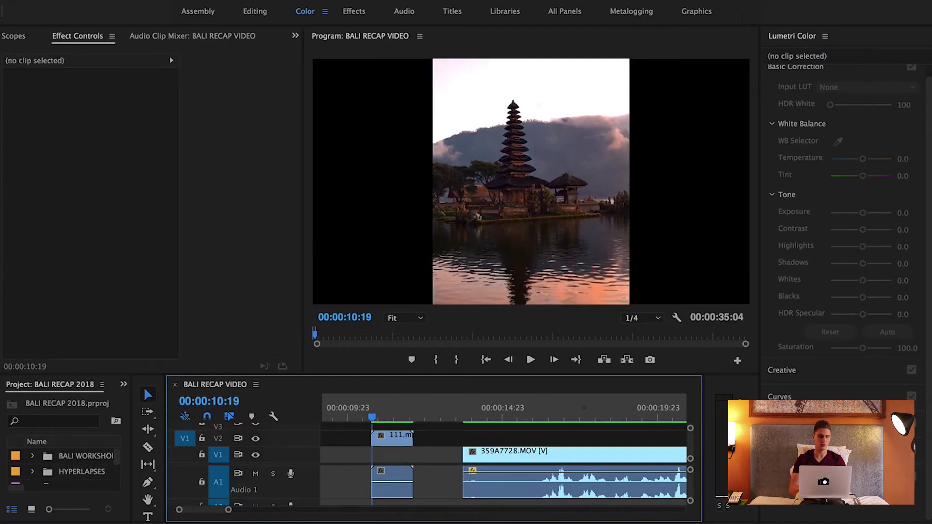
Create a white 1920 x 1080 color matte named WHITE.
{"action": "left_click", "coordinate": [127, 0]}
{"action": "mouse_move", "coordinate": [148, 1]}
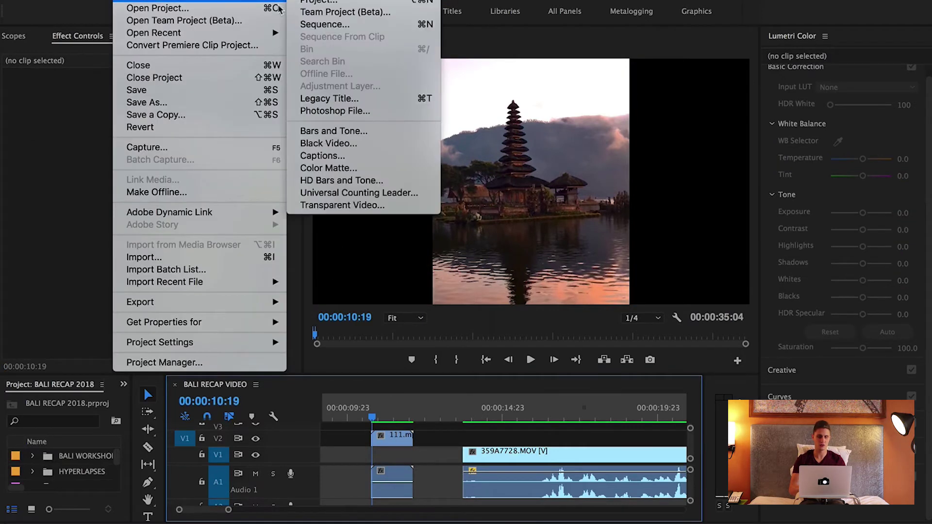
{"action": "left_click", "coordinate": [357, 168]}
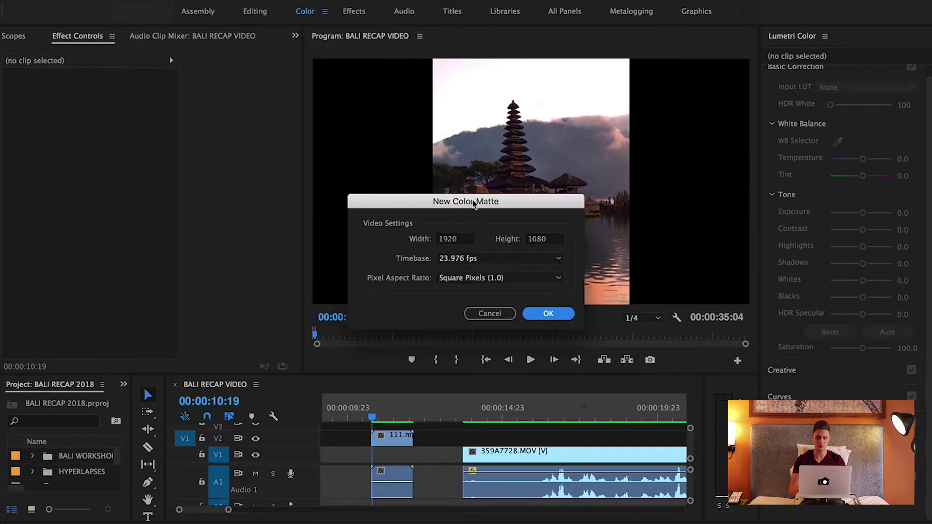
{"action": "left_click", "coordinate": [548, 313]}
{"action": "left_click_drag", "start_coordinate": [396, 154], "coordinate": [272, 313]}
{"action": "key", "text": "Return"}
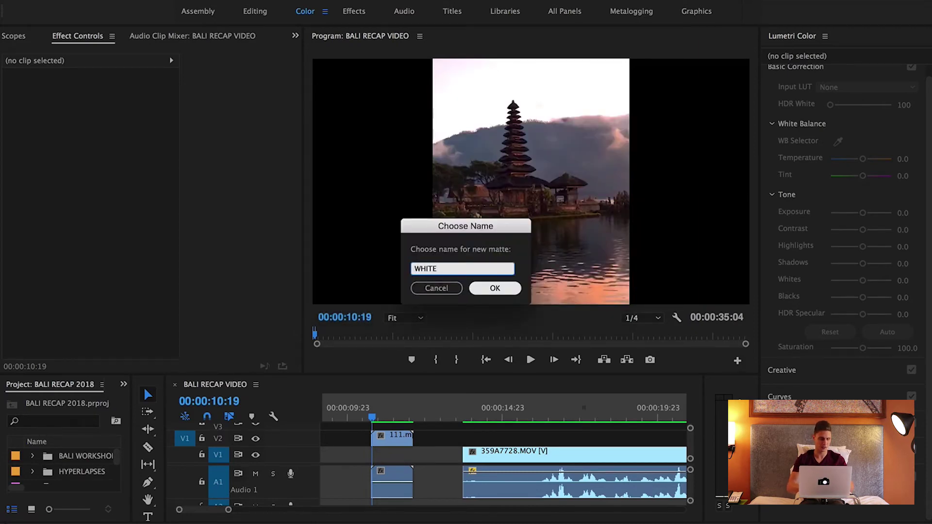
{"action": "left_click", "coordinate": [494, 288]}
Place the WHITE matte on V1 beneath the 111.mp4 clip, matching its length, and play back the result.
{"action": "left_click_drag", "start_coordinate": [73, 466], "coordinate": [412, 453]}
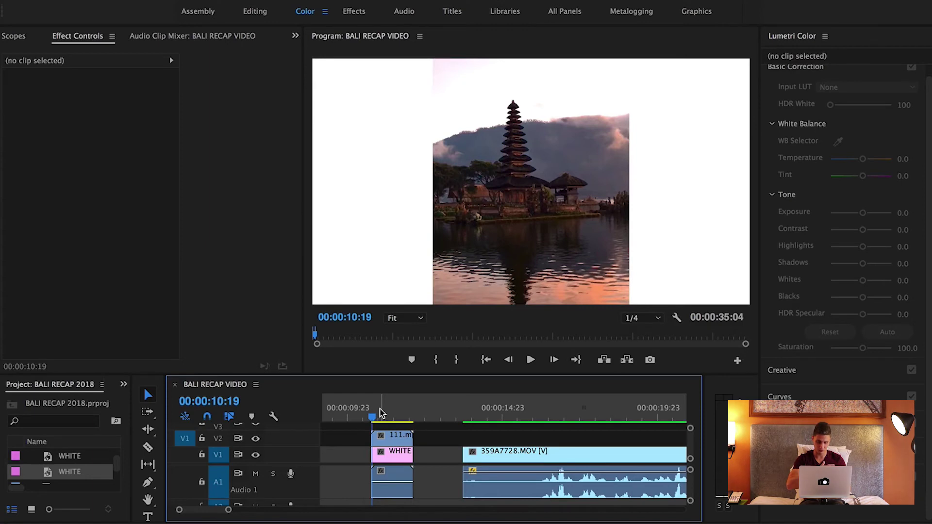
{"action": "left_click", "coordinate": [380, 453]}
{"action": "mouse_move", "coordinate": [380, 415]}
{"action": "left_mouse_down"}
{"action": "mouse_move", "coordinate": [406, 415]}
{"action": "mouse_move", "coordinate": [380, 415]}
{"action": "left_mouse_up"}
{"action": "key", "text": "space"}
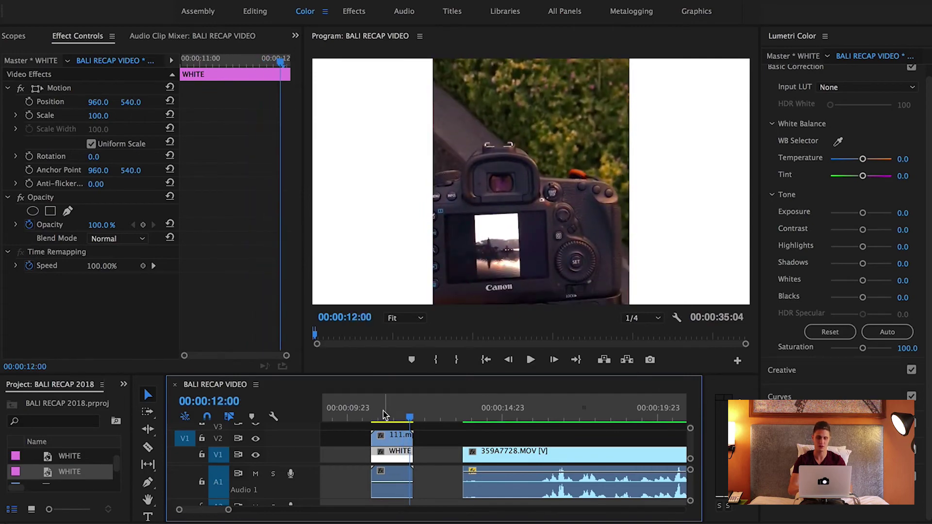